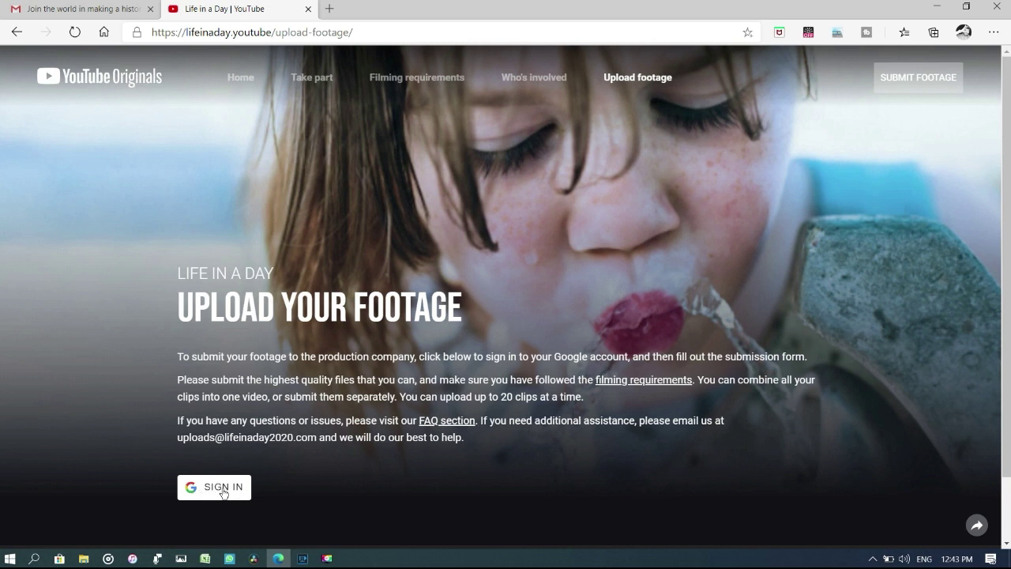
# Sign in with the Google account and fill in the first name, last name and remaining personal information field.
pyautogui.click(224, 490)
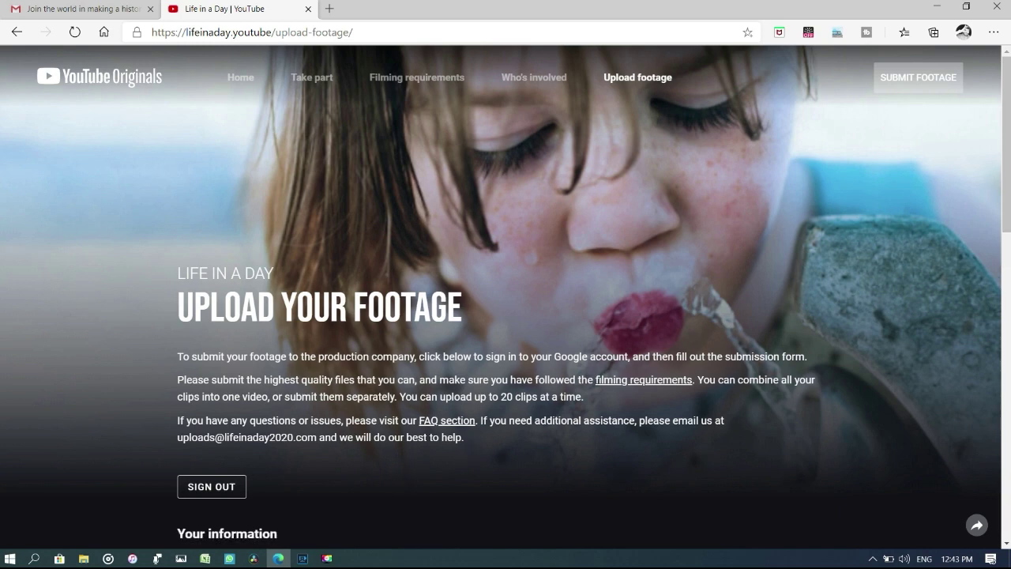
pyautogui.scroll(-5, 249, 111)
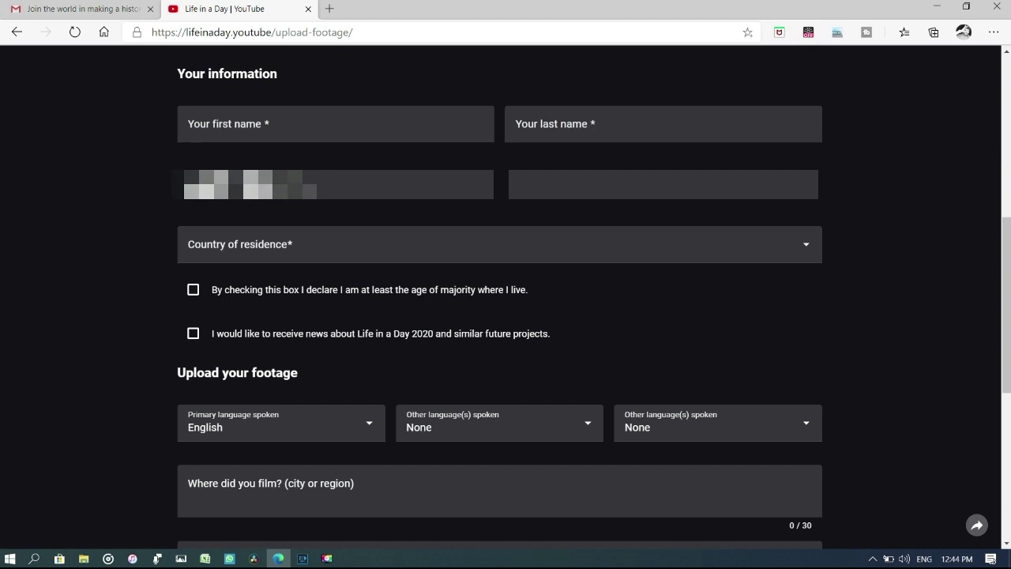
pyautogui.click(281, 125)
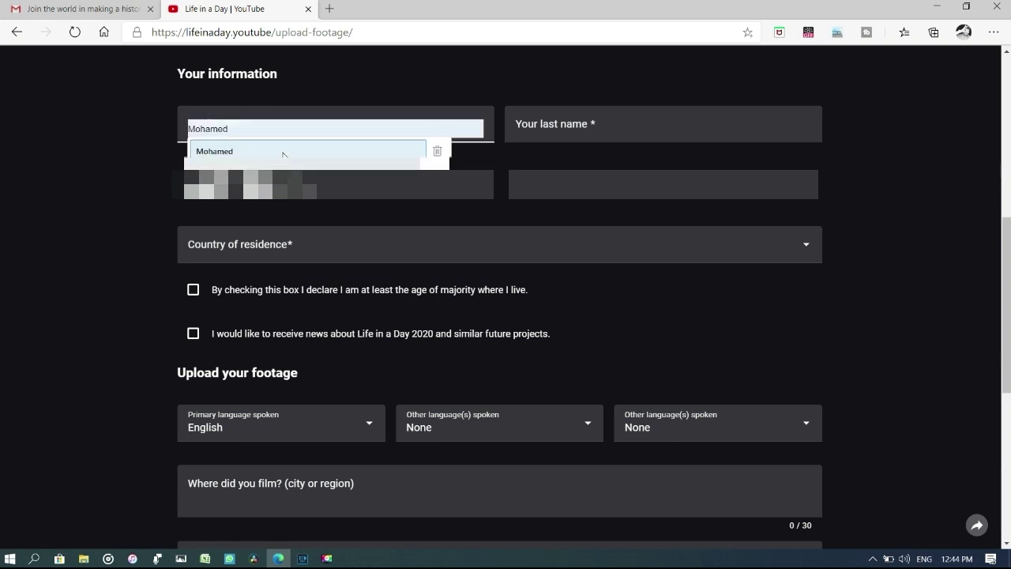
pyautogui.click(283, 153)
pyautogui.click(558, 133)
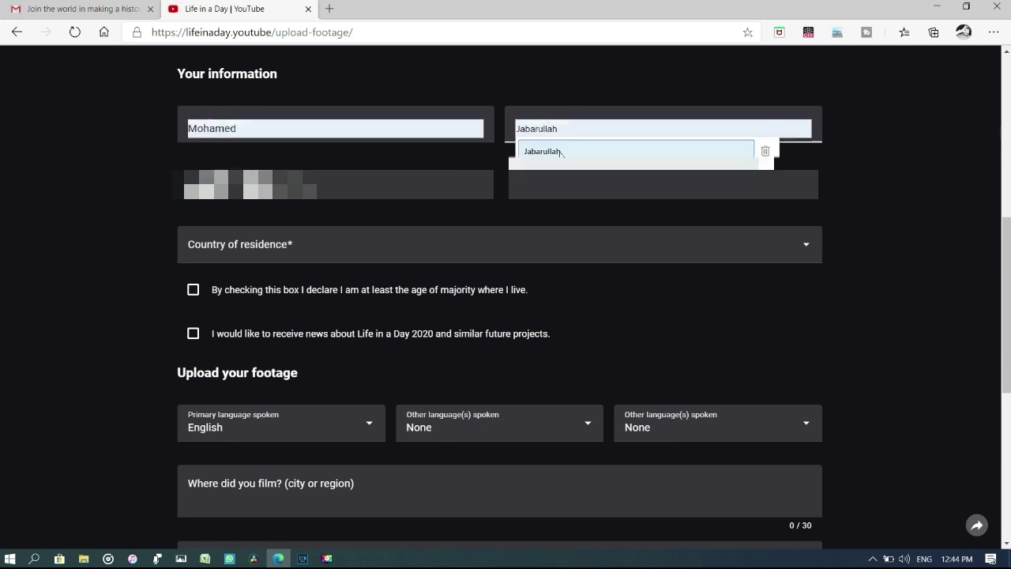
pyautogui.click(552, 153)
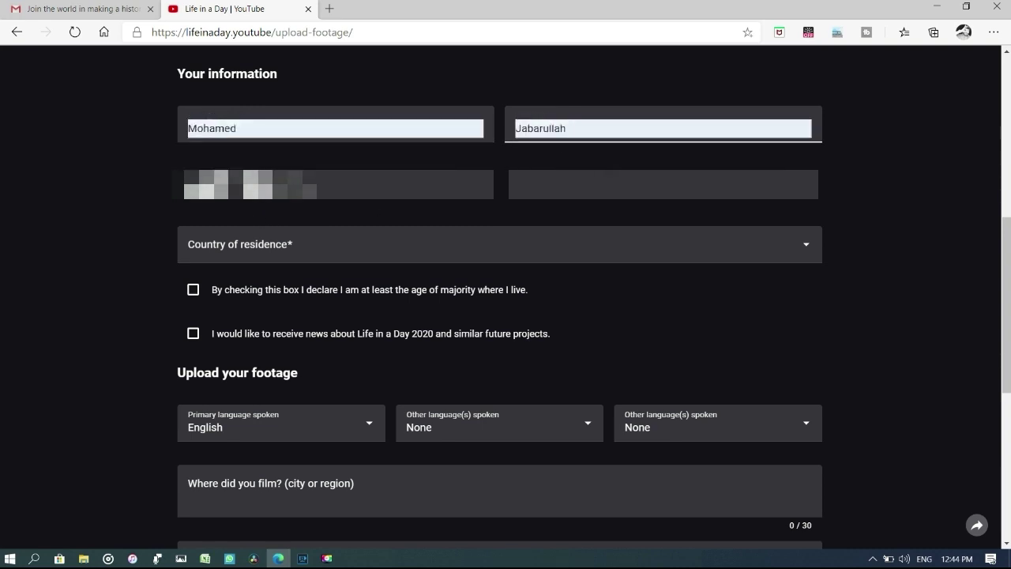
pyautogui.click(663, 184)
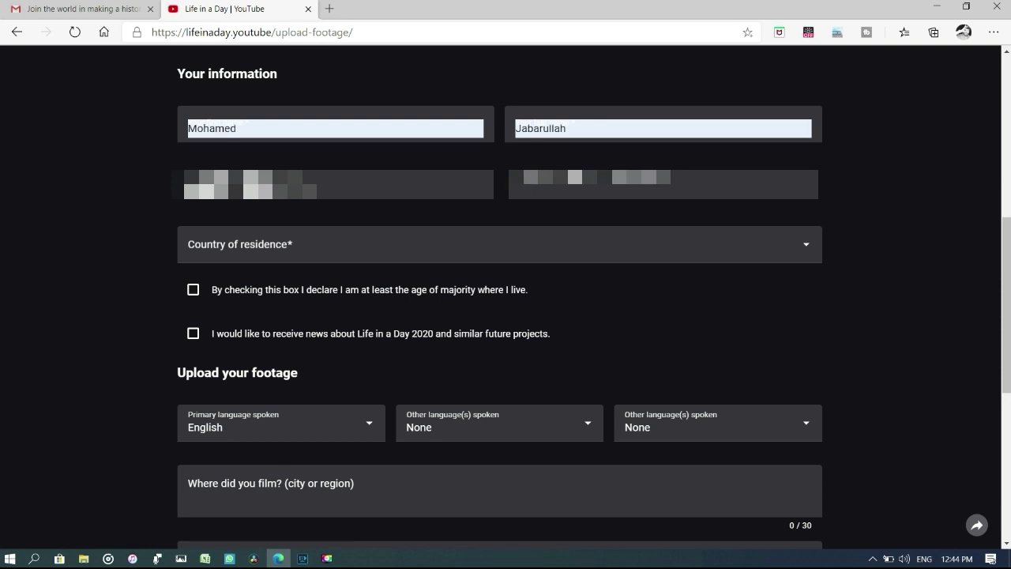
# Set the country of residence to India and accept both the age-of-majority declaration and Life in a Day 2020 news.
pyautogui.click(467, 259)
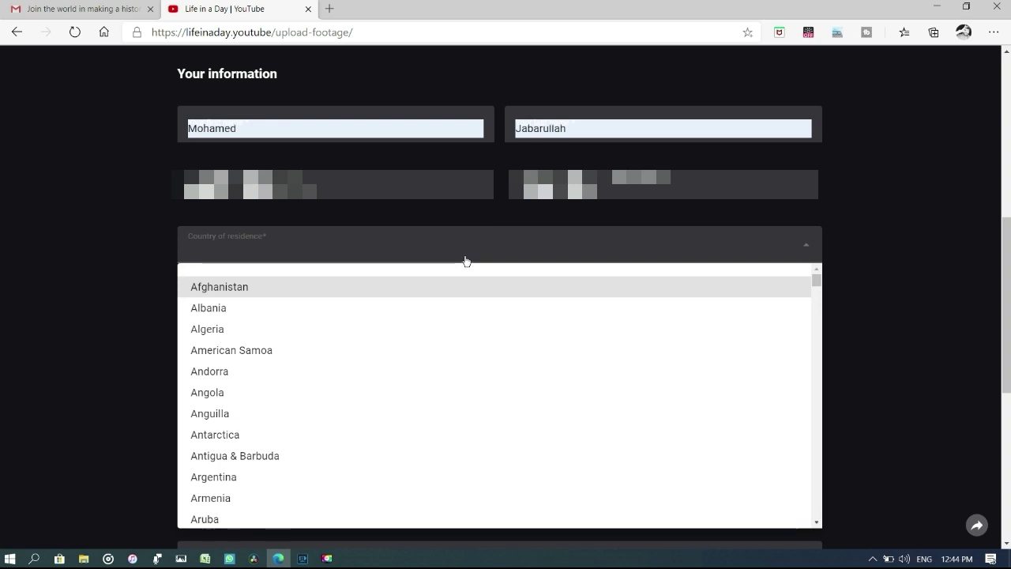
pyautogui.press('i')
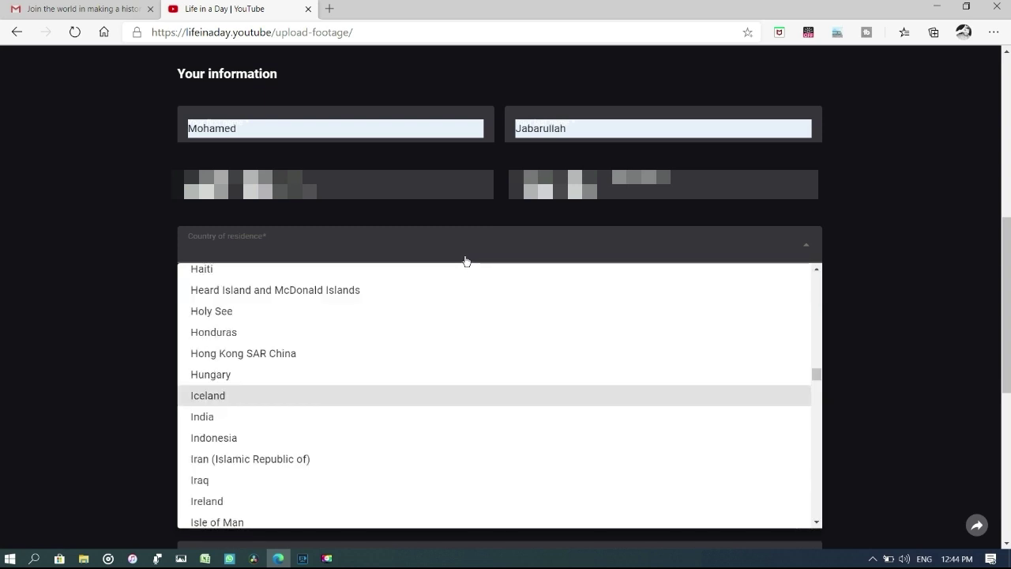
pyautogui.click(225, 419)
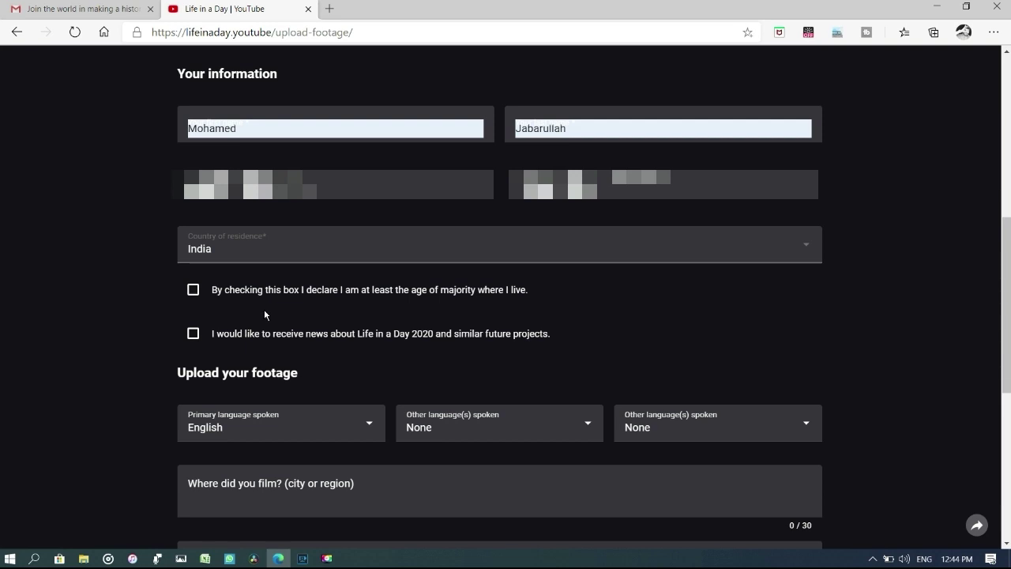
pyautogui.click(192, 290)
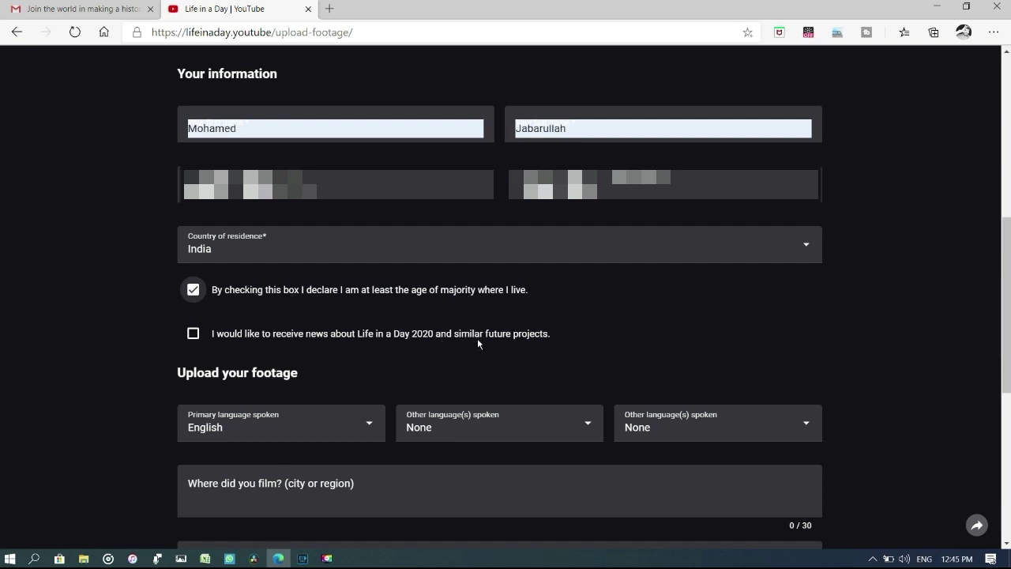
pyautogui.click(194, 335)
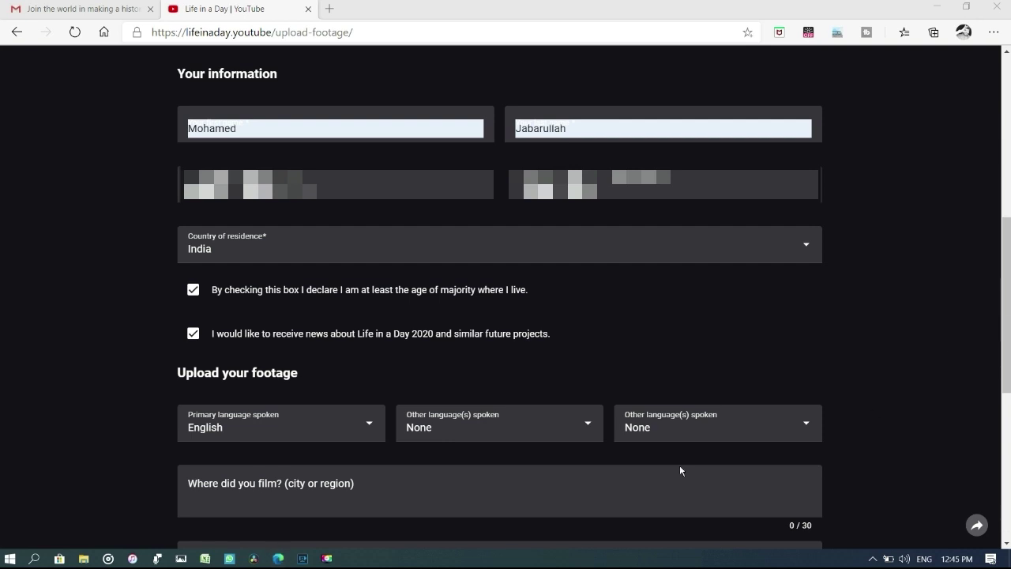
pyautogui.scroll(-2, 215, 444)
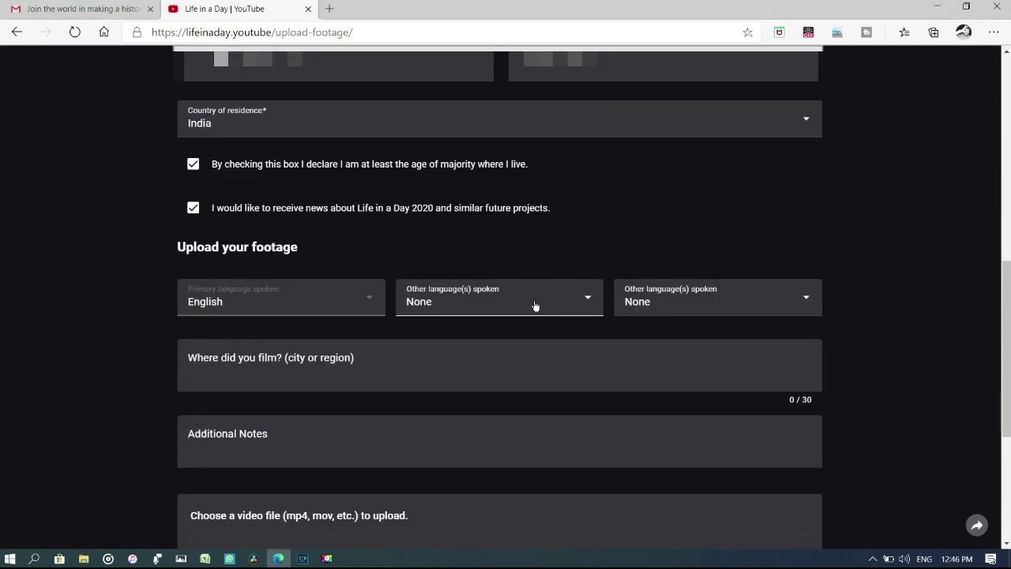
pyautogui.click(586, 301)
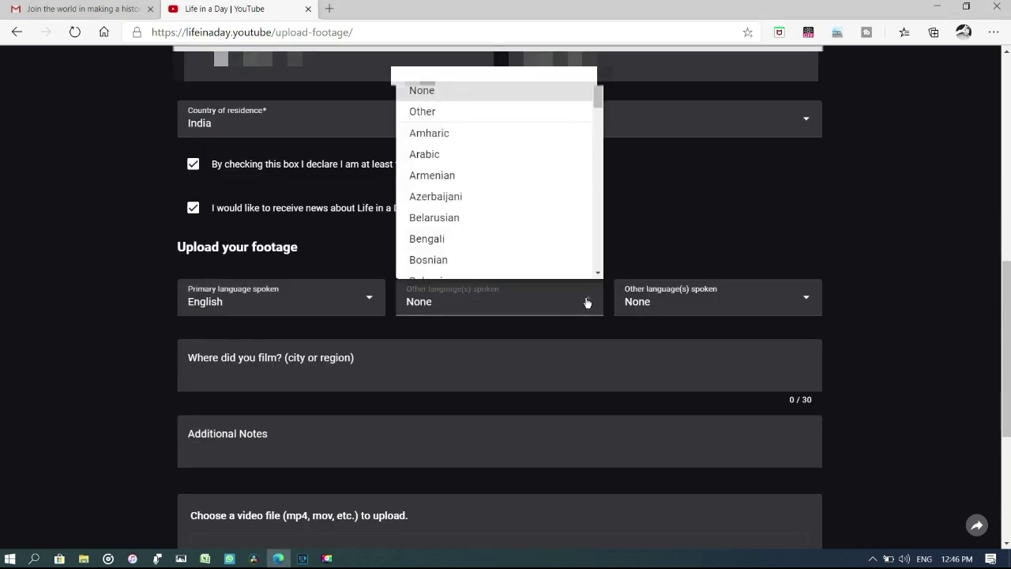
pyautogui.press('t')
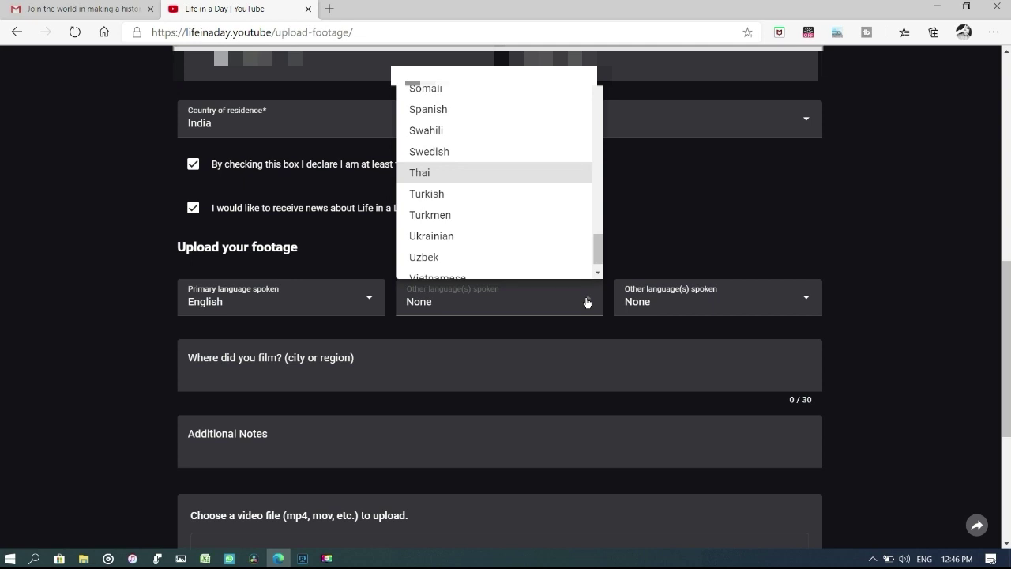
pyautogui.scroll(12, 515, 216)
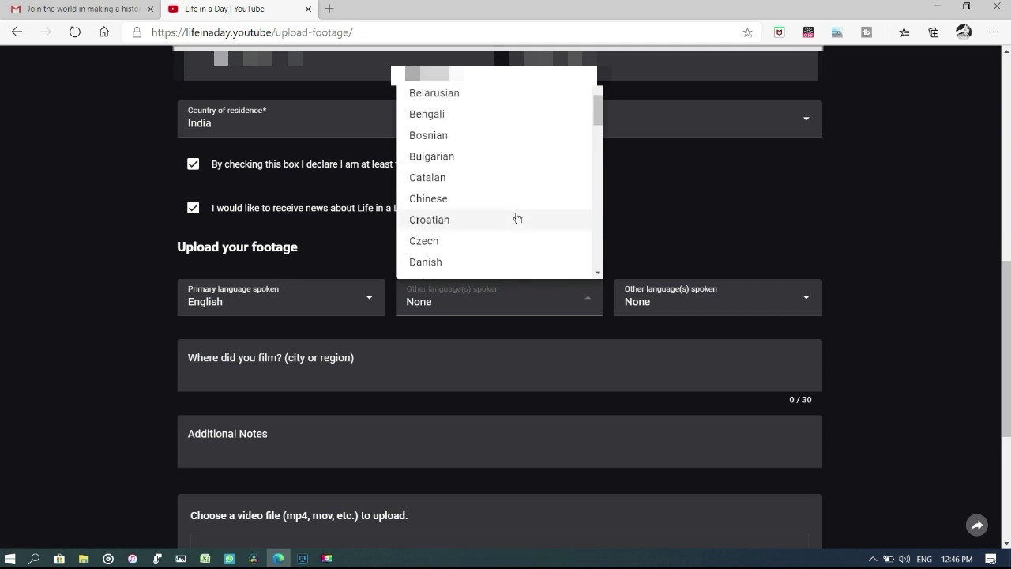
pyautogui.press('h')
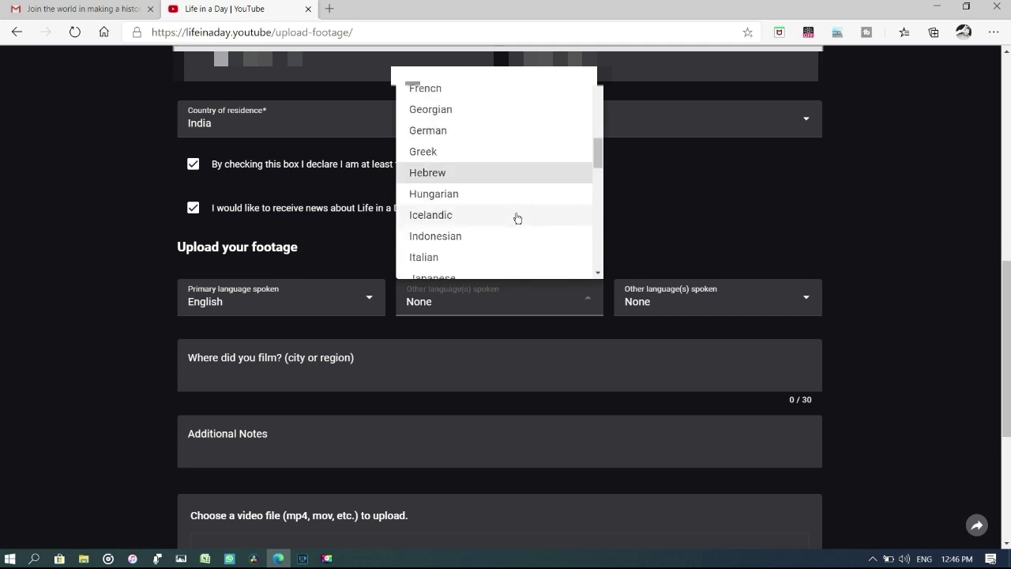
pyautogui.scroll(5, 515, 219)
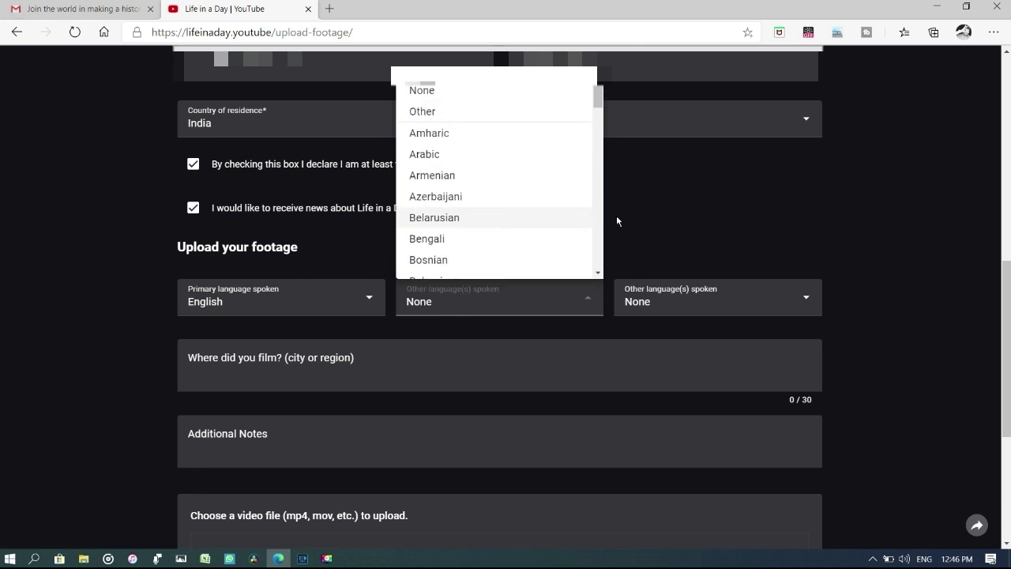
pyautogui.click(642, 218)
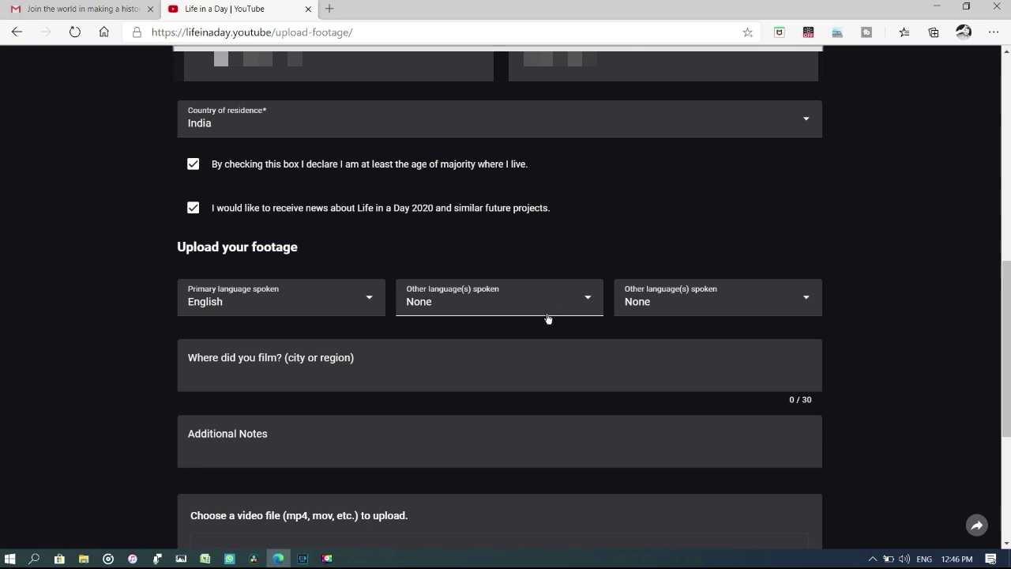
# Enter "region" as the filming location and start the additional notes with "In this video I have filmed on my mobile".
pyautogui.click(698, 376)
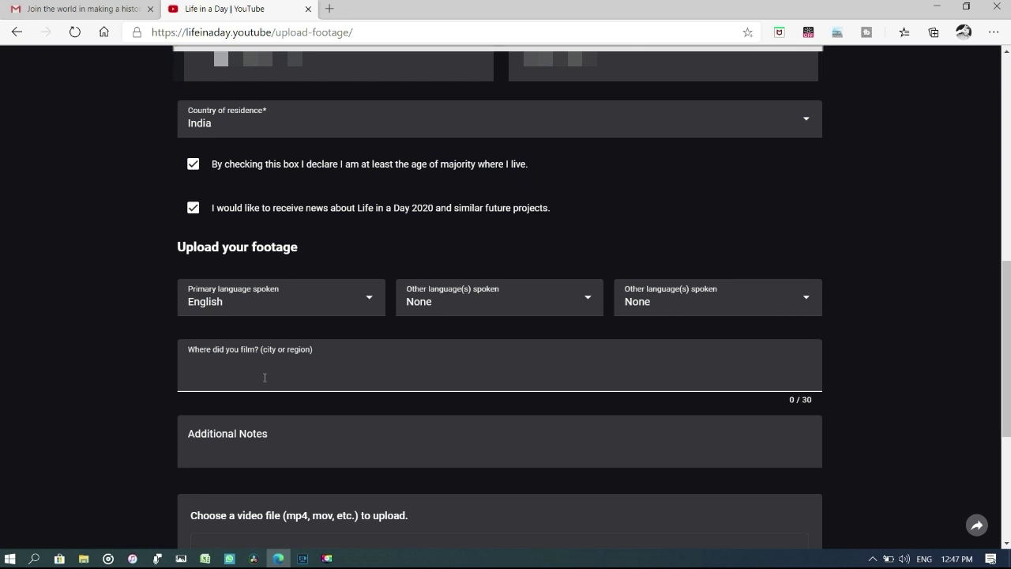
pyautogui.write('region')
pyautogui.click(237, 447)
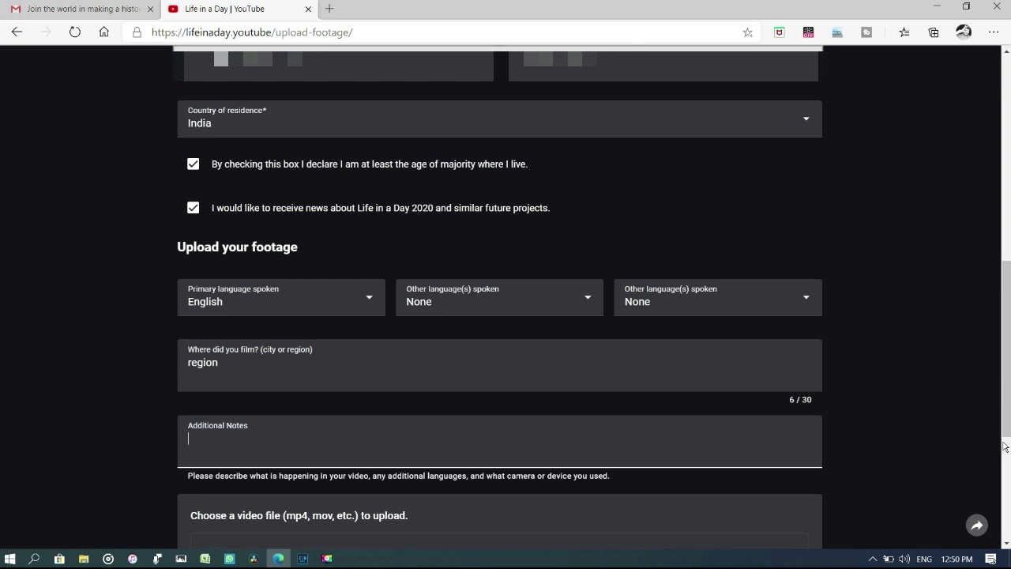
pyautogui.write('In this video I have filmed on my mobile')
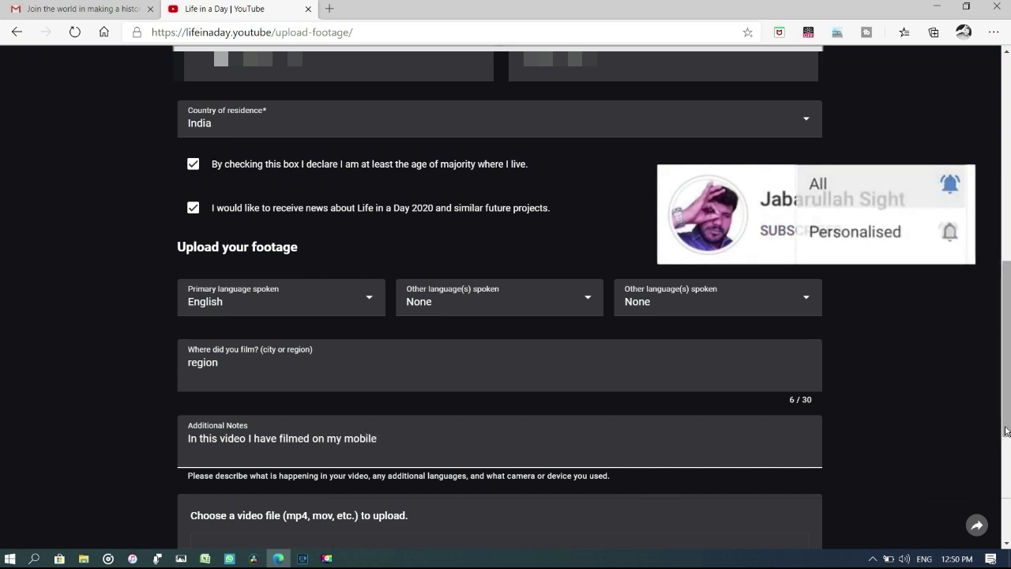
# End the first sentence of the additional notes with a period, removing the trial phrase "what happens in" after it.
pyautogui.write('. what h')
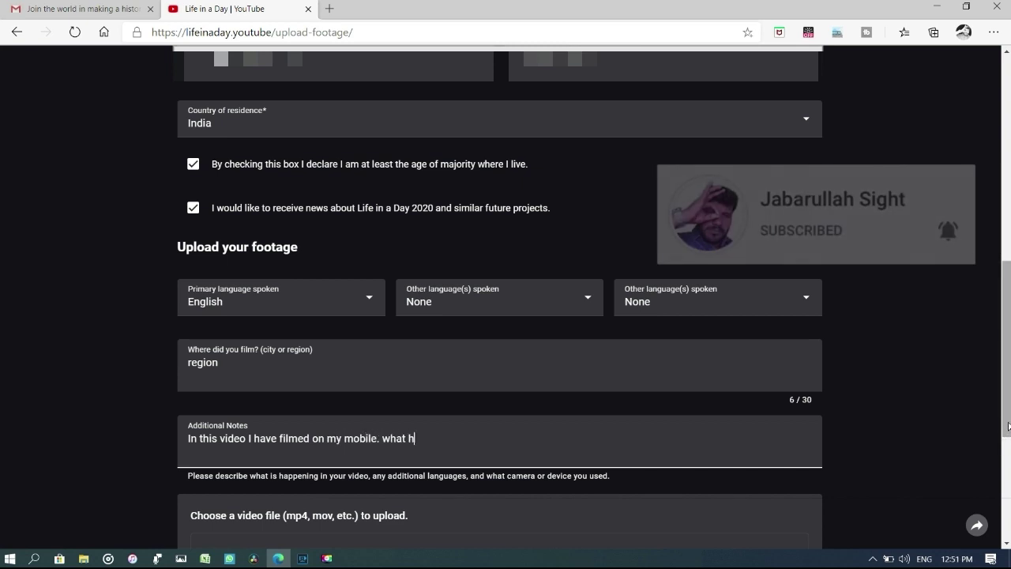
pyautogui.write('appends in')
pyautogui.press('BackSpace')
pyautogui.press('BackSpace')
pyautogui.press('BackSpace')
pyautogui.press('BackSpace')
pyautogui.press('BackSpace')
pyautogui.press('BackSpace')
pyautogui.press('BackSpace')
pyautogui.press('BackSpace')
pyautogui.press('BackSpace')
pyautogui.press('BackSpace')
pyautogui.press('BackSpace')
pyautogui.press('BackSpace')
pyautogui.press('BackSpace')
pyautogui.press('BackSpace')
pyautogui.press('BackSpace')
pyautogui.press('BackSpace')
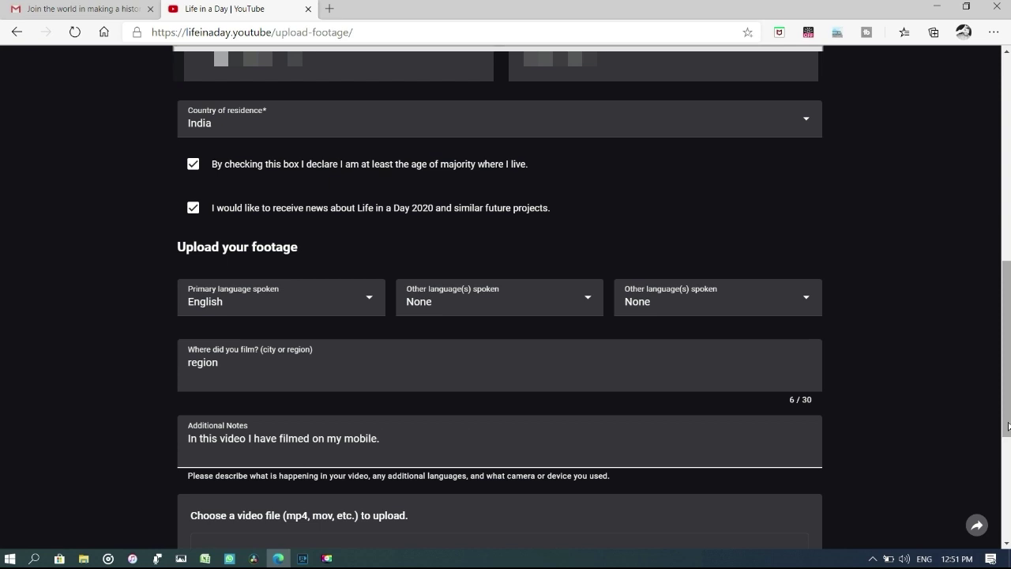
# Continue the additional notes with "What happened in my house and an important event that took place in my town.".
pyautogui.write('What happened in my house')
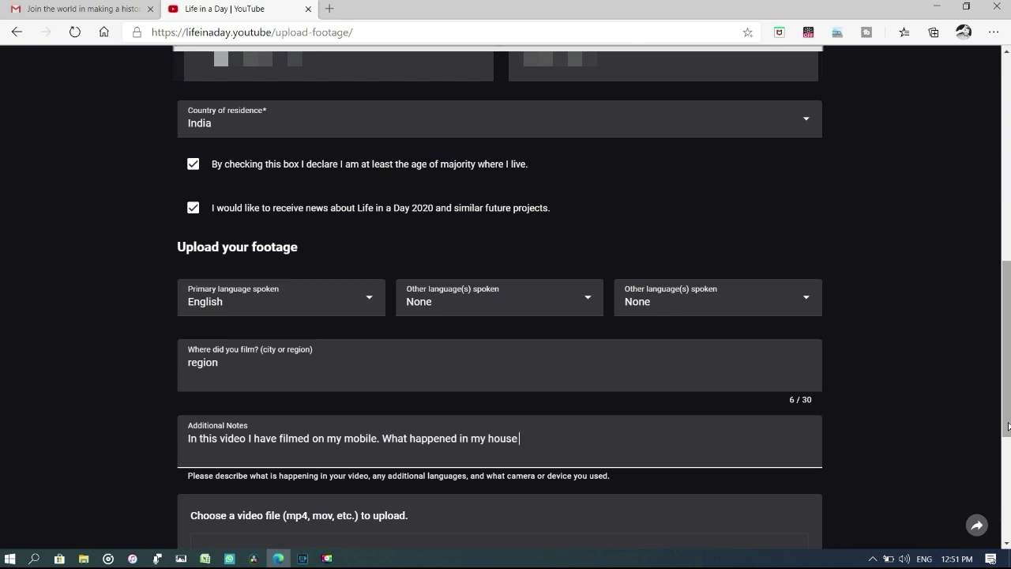
pyautogui.write(' and an important event th')
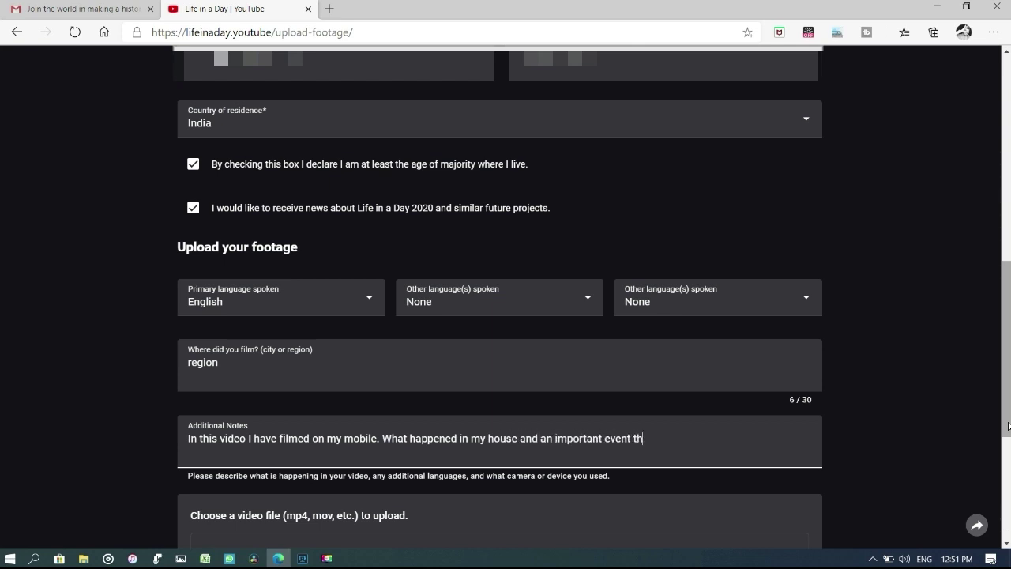
pyautogui.write('at took place in my town.')
# Attach the video file "Life In A Day - 2020" from the My Youtube Videos folder.
pyautogui.scroll(-3, 311, 294)
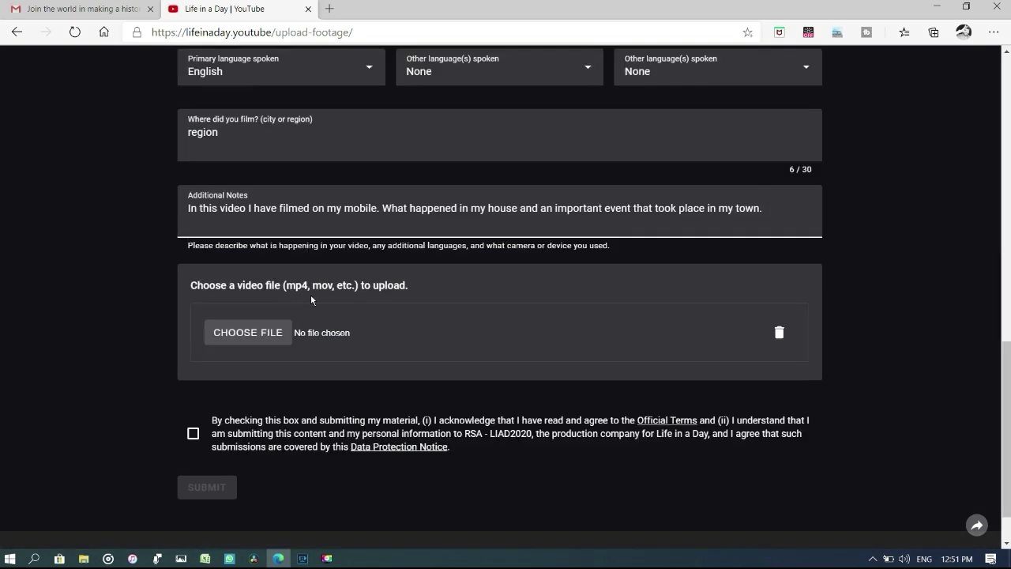
pyautogui.click(276, 338)
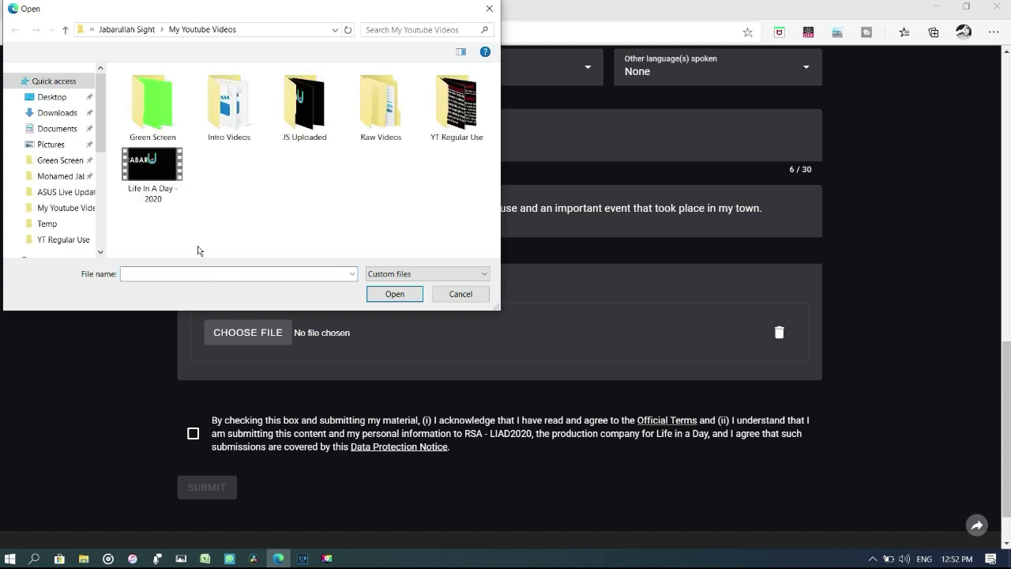
pyautogui.click(68, 211)
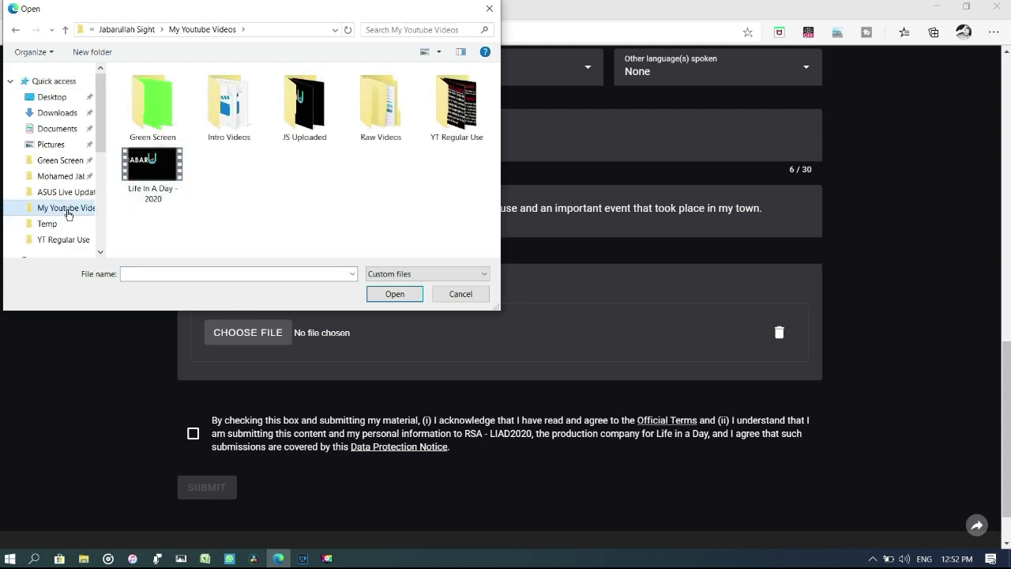
pyautogui.click(155, 180)
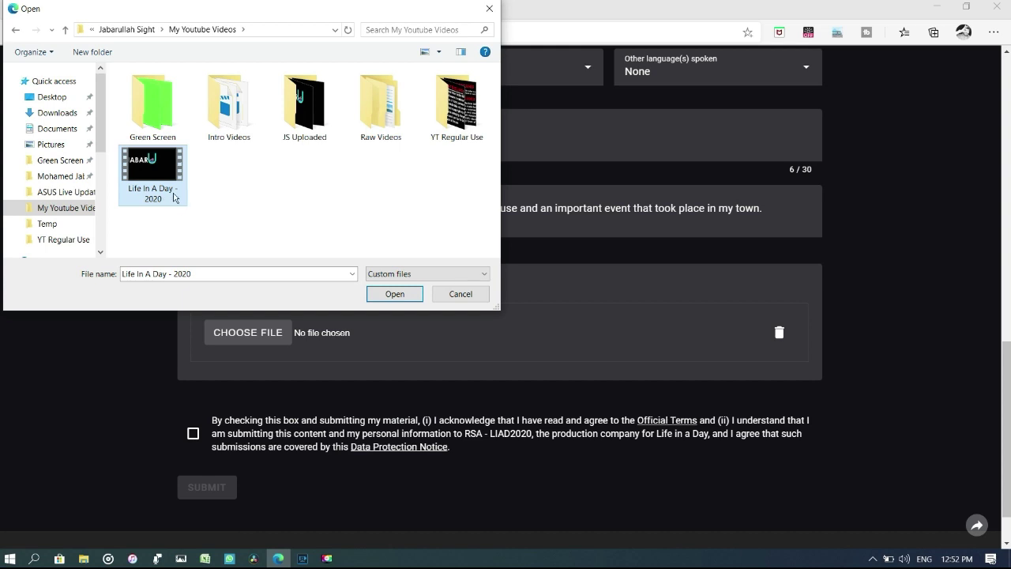
pyautogui.click(387, 293)
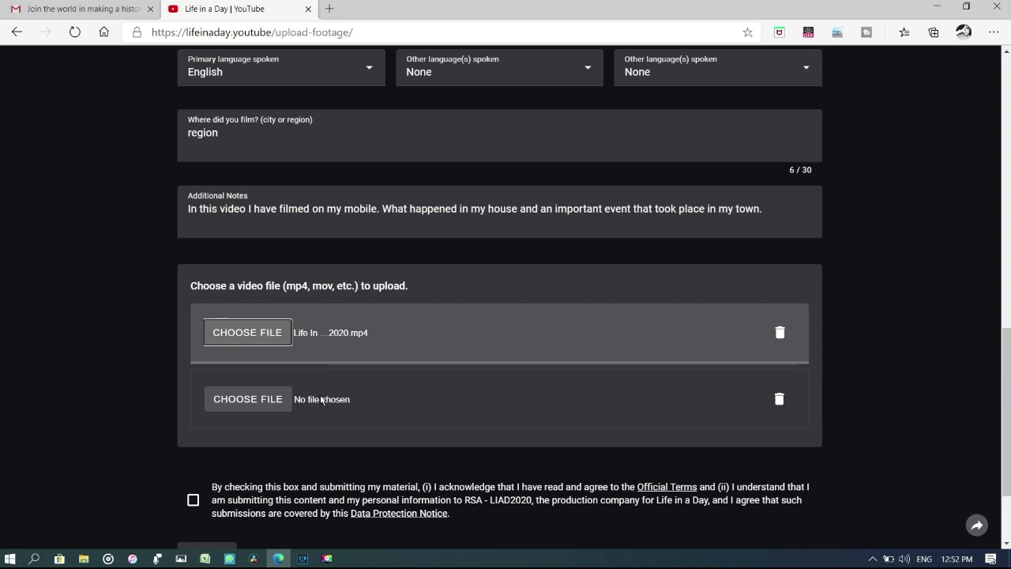
# Agree to the Official Terms and Data Protection Notice and submit the footage form.
pyautogui.scroll(-3, 299, 415)
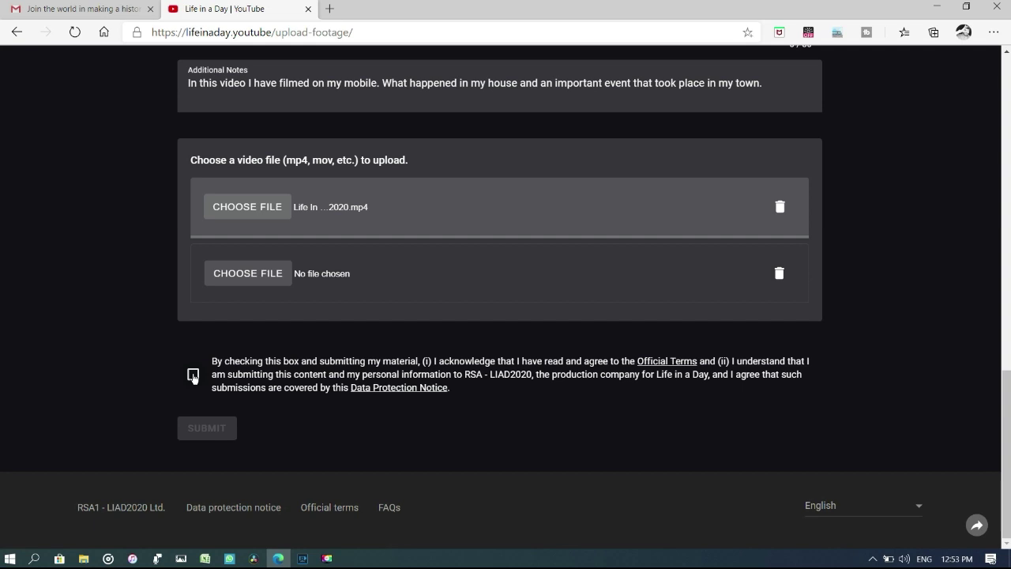
pyautogui.click(193, 376)
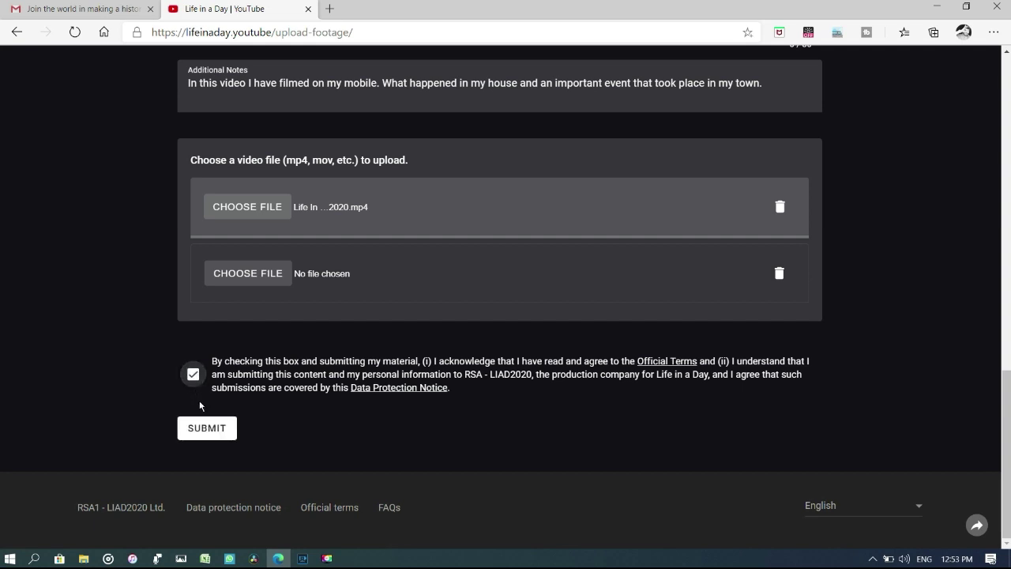
pyautogui.click(216, 434)
pyautogui.click(198, 436)
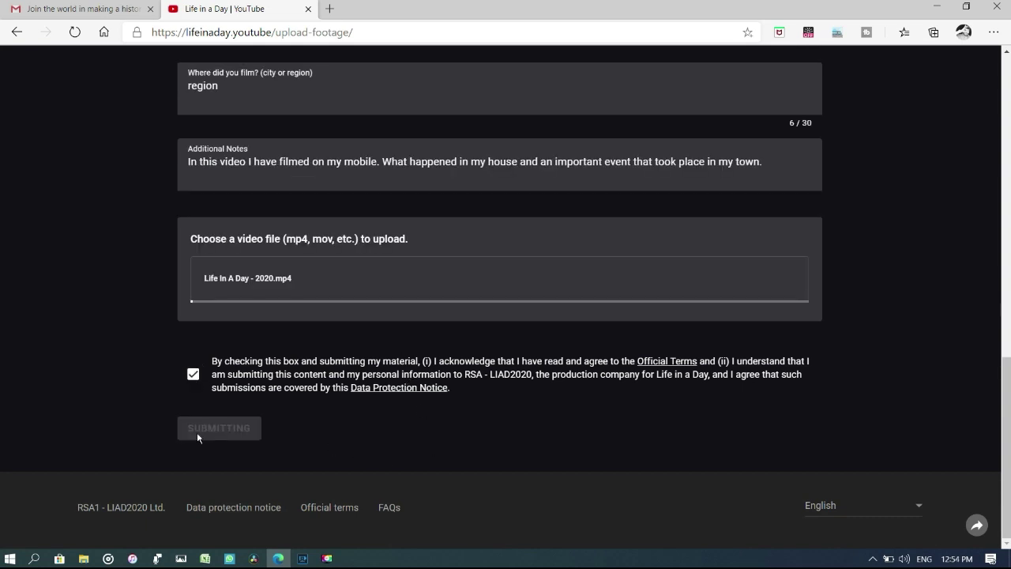